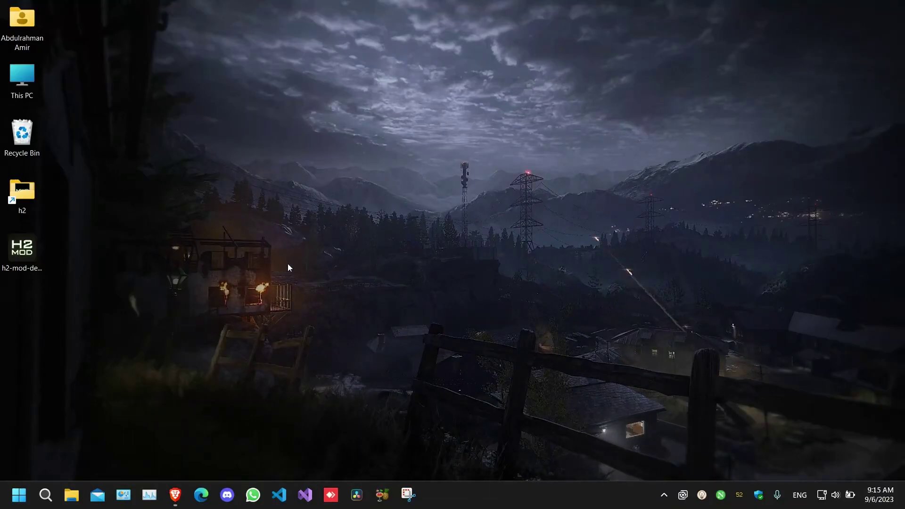
- Open the h2 game folder from the desktop, then minimize it
{"action": "left_click_drag", "start_coordinate": [58, 308], "coordinate": [24, 253]}
{"action": "left_click", "coordinate": [104, 270]}
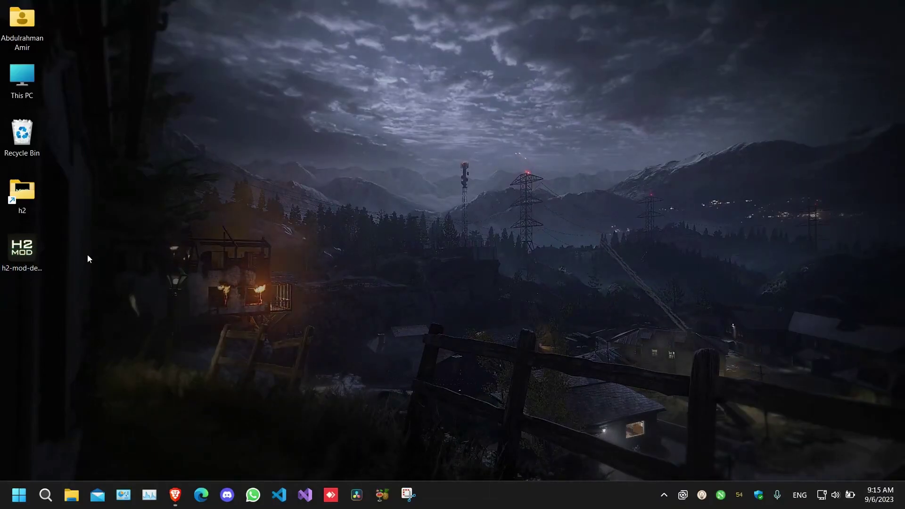
{"action": "double_click", "coordinate": [27, 198]}
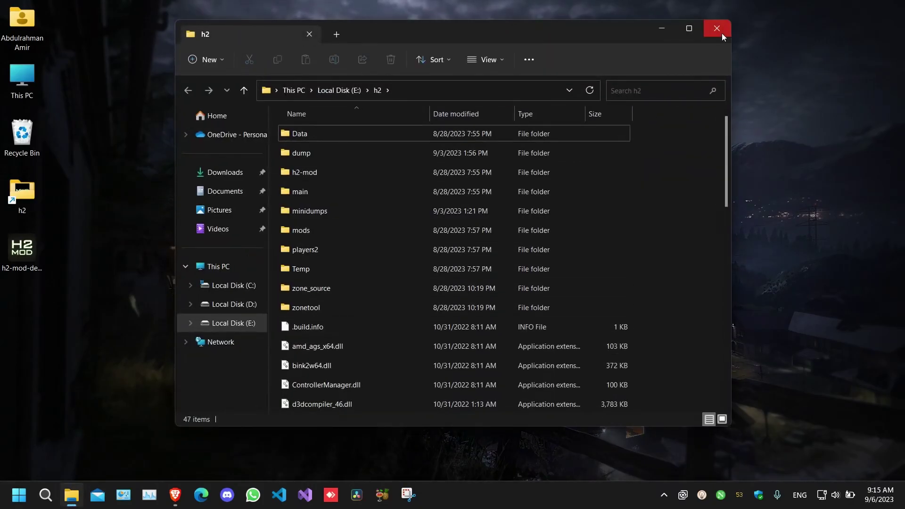
{"action": "left_click", "coordinate": [662, 29]}
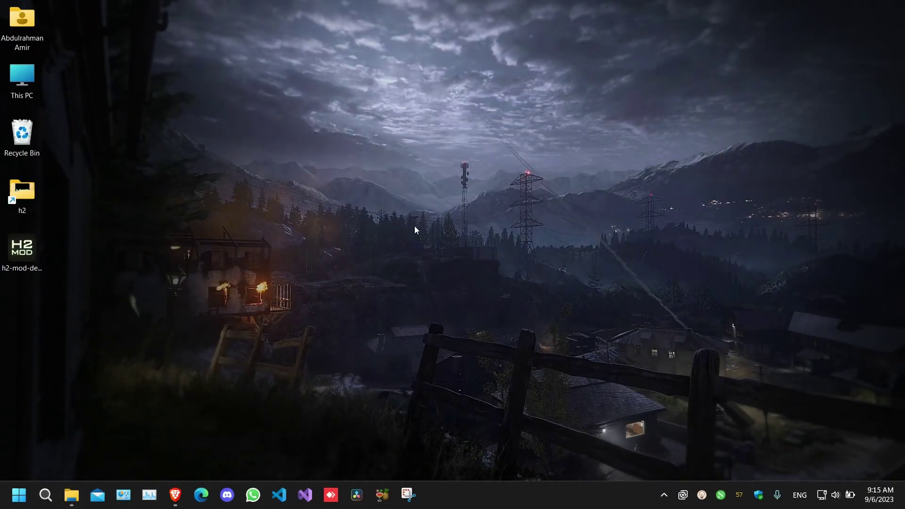
- Save h2-mod.exe from the v3.0.2 release into Downloads and close the completion notice
{"action": "left_click", "coordinate": [175, 498]}
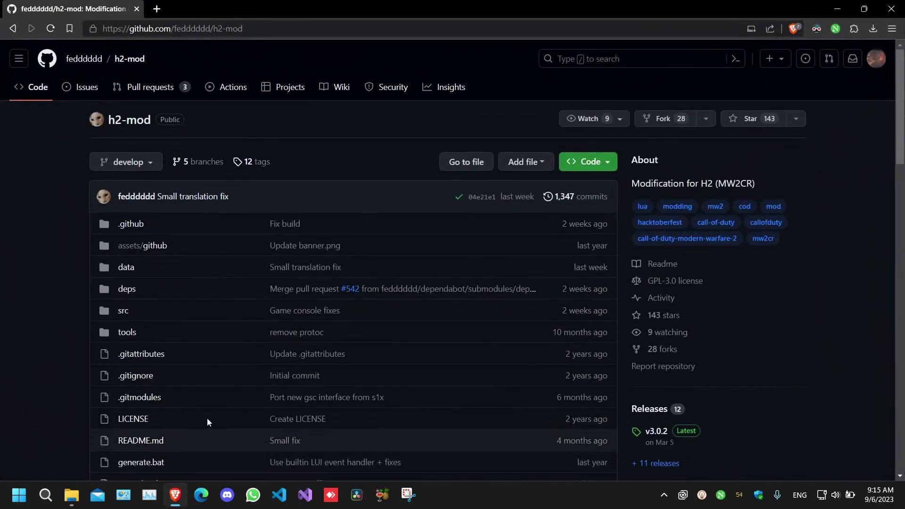
{"action": "left_click_drag", "start_coordinate": [151, 132], "coordinate": [162, 131]}
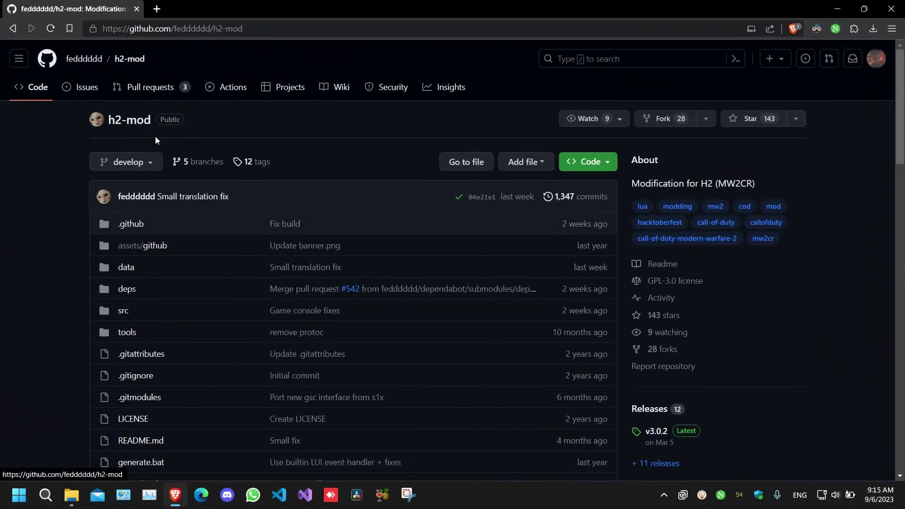
{"action": "scroll", "coordinate": [161, 182], "scroll_direction": "down", "scroll_amount": 3}
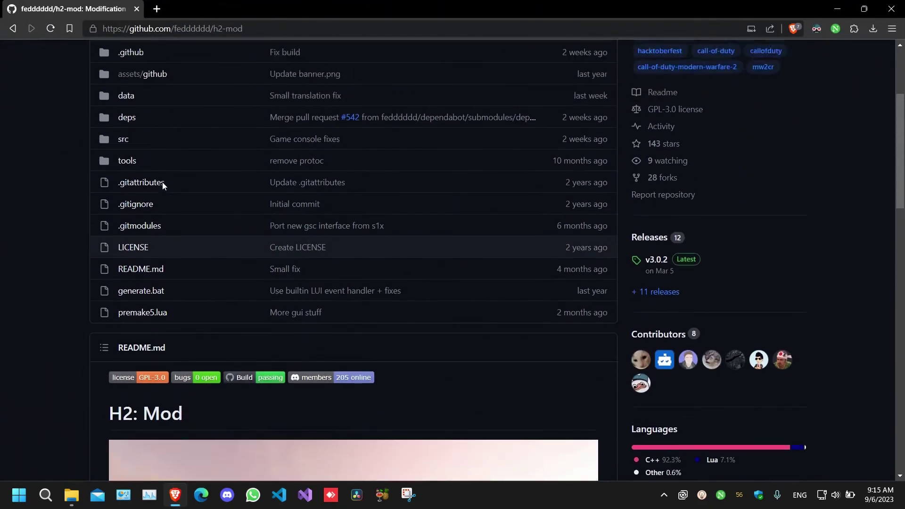
{"action": "scroll", "coordinate": [625, 296], "scroll_direction": "up", "scroll_amount": 1}
{"action": "left_click", "coordinate": [661, 316]}
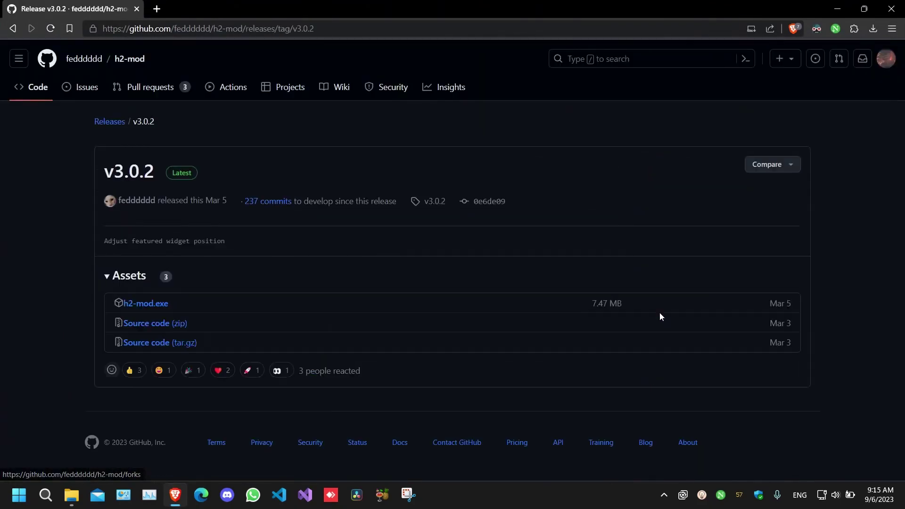
{"action": "left_click", "coordinate": [145, 304]}
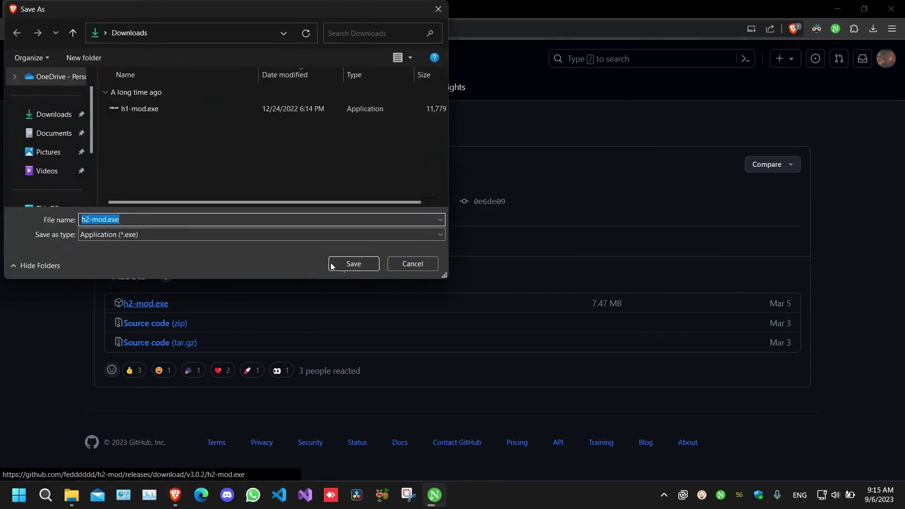
{"action": "left_click", "coordinate": [330, 266]}
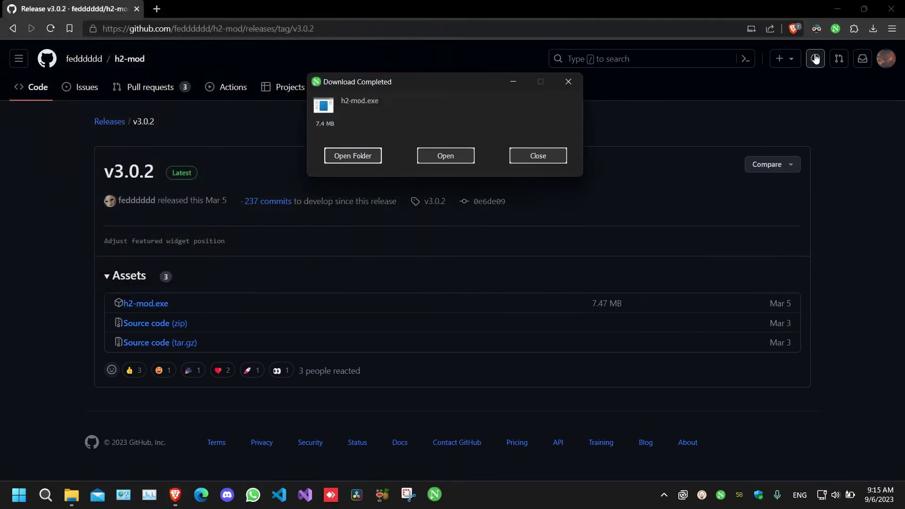
{"action": "left_click", "coordinate": [838, 9]}
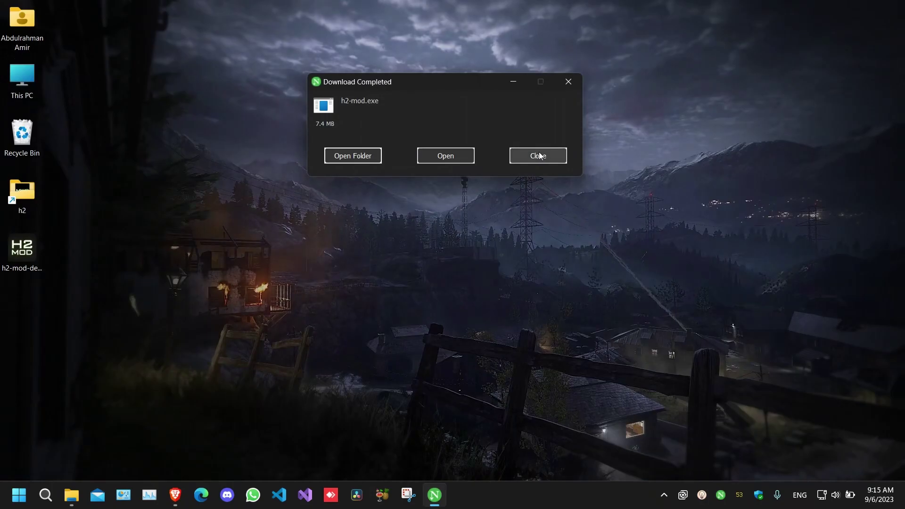
{"action": "left_click", "coordinate": [539, 156]}
{"action": "left_click_drag", "start_coordinate": [79, 297], "coordinate": [38, 257]}
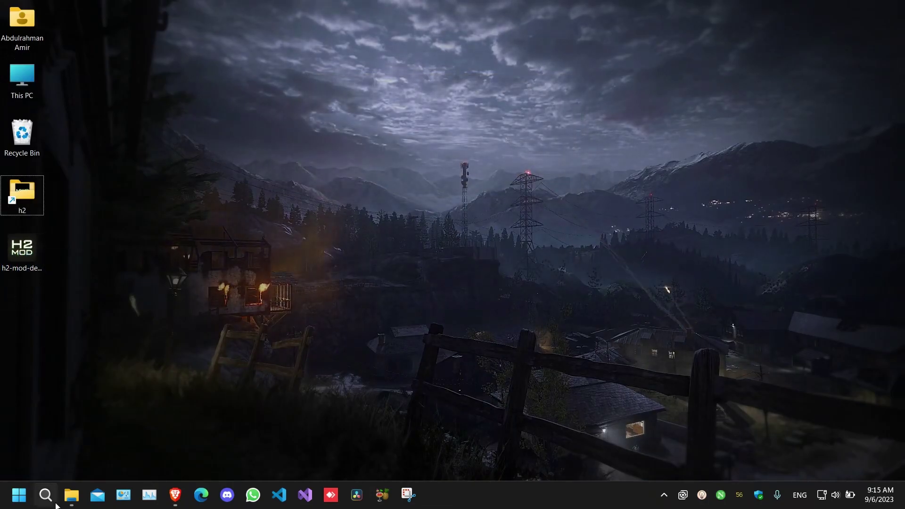
- Cut h2-mod-dev.exe from the desktop and paste it into the h2 game folder
{"action": "left_click", "coordinate": [71, 496]}
{"action": "right_click", "coordinate": [24, 247]}
{"action": "left_click", "coordinate": [45, 267]}
{"action": "right_click", "coordinate": [693, 270]}
{"action": "left_click", "coordinate": [691, 324]}
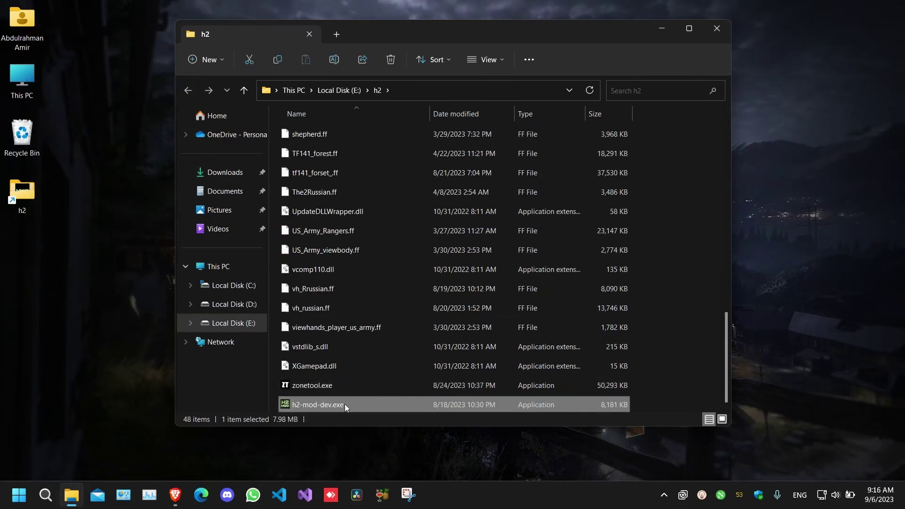
{"action": "scroll", "coordinate": [393, 333], "scroll_direction": "up", "scroll_amount": 3}
{"action": "left_click", "coordinate": [665, 27]}
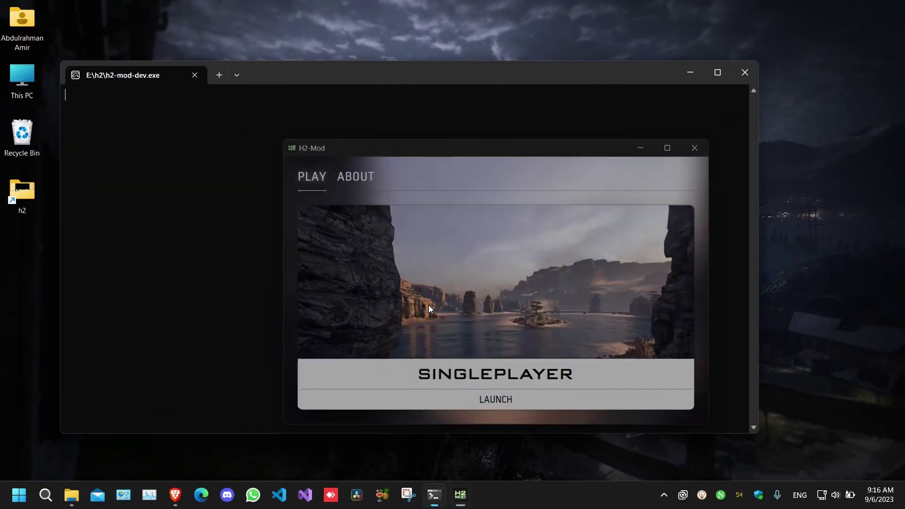
- Move the H2-Mod console window aside and dismiss the Windows Firewall alert
{"action": "left_click_drag", "start_coordinate": [301, 75], "coordinate": [249, 21]}
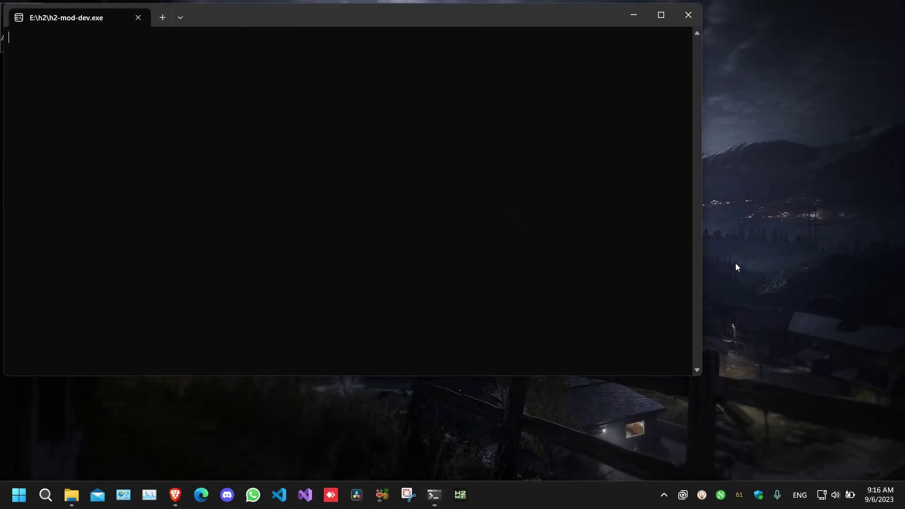
{"action": "key", "text": "Return"}
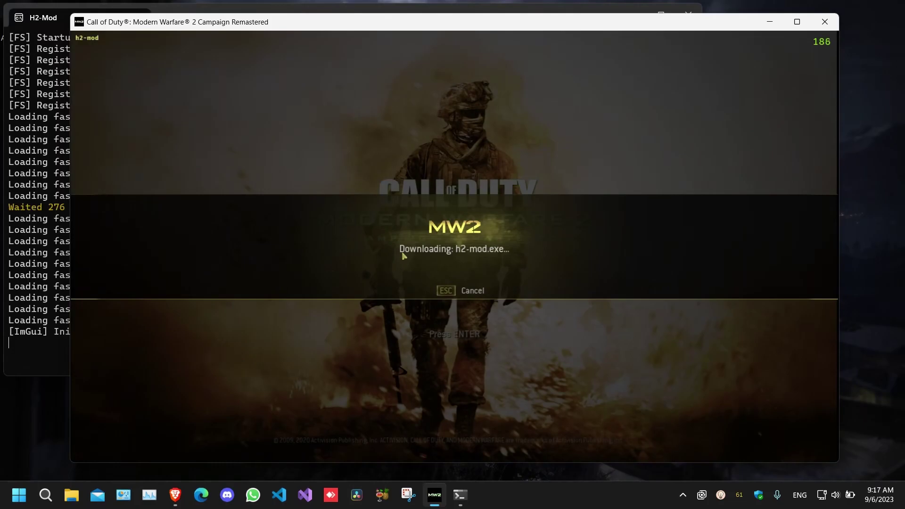
- Confirm Restart in the RESTART REQUIRED dialog once the h2-mod.exe download finishes
{"action": "left_click", "coordinate": [403, 254]}
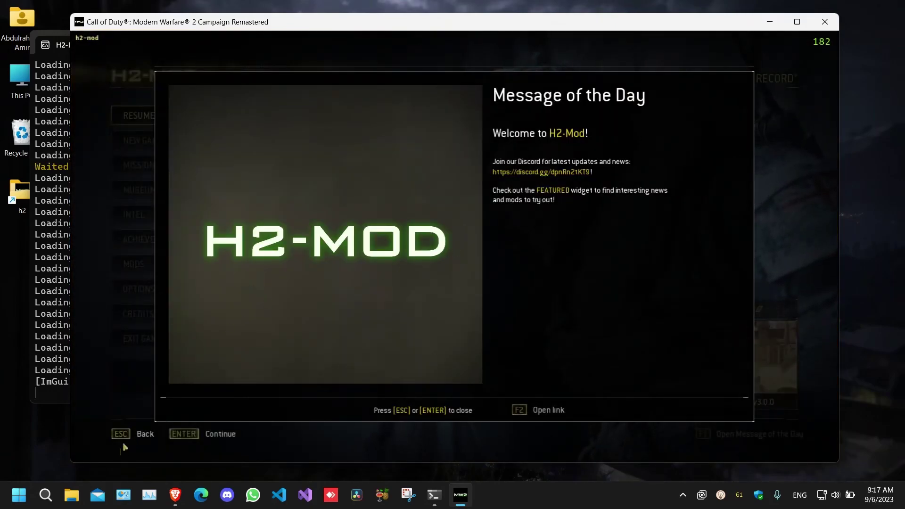
- Dismiss Message of the Day, start S.S.D.D. from Missions, and skip the cinematic
{"action": "left_click", "coordinate": [125, 436]}
{"action": "left_click", "coordinate": [200, 162]}
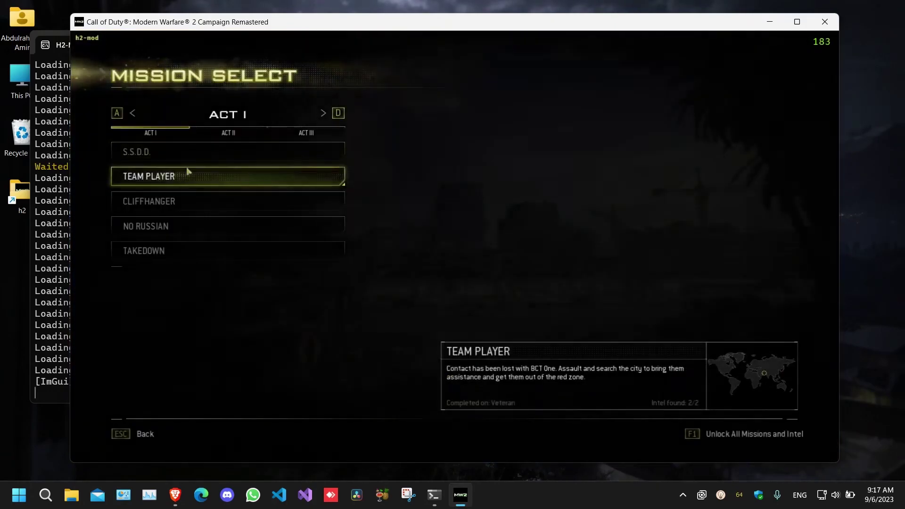
{"action": "left_click", "coordinate": [186, 152]}
{"action": "left_click", "coordinate": [405, 253]}
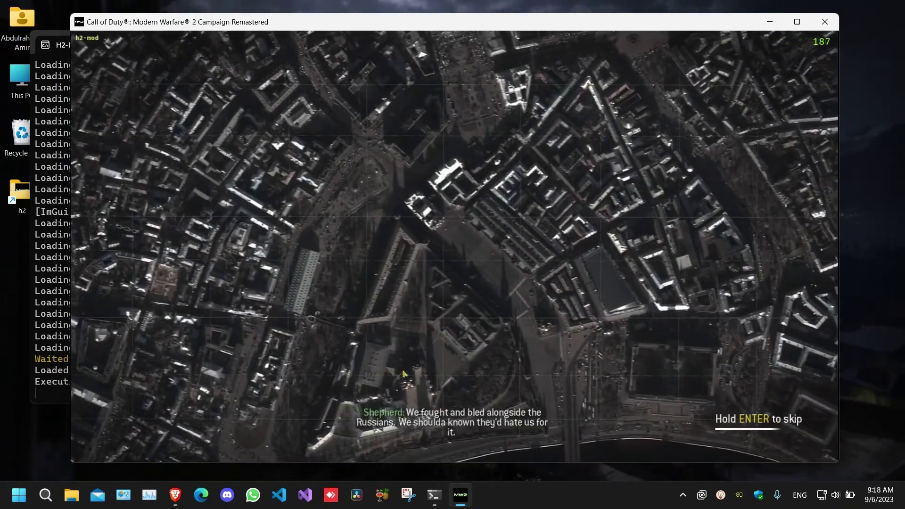
{"action": "key", "text": "Return"}
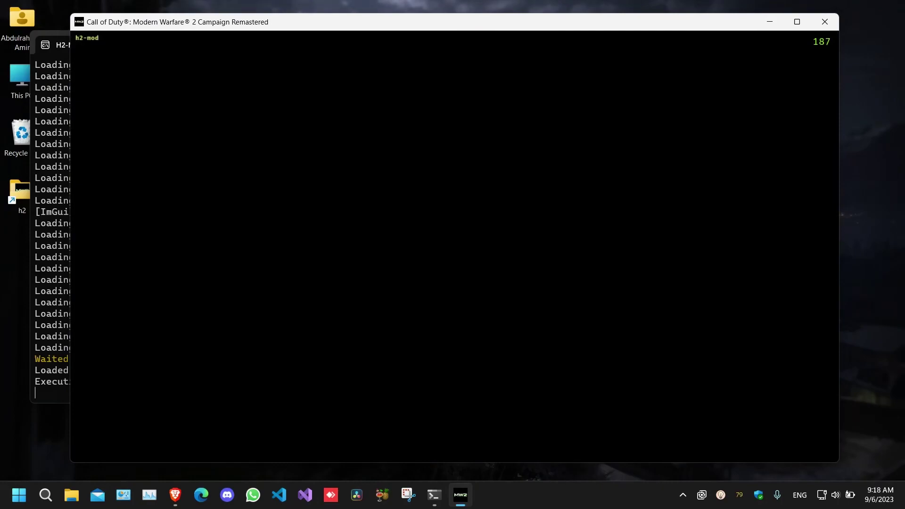